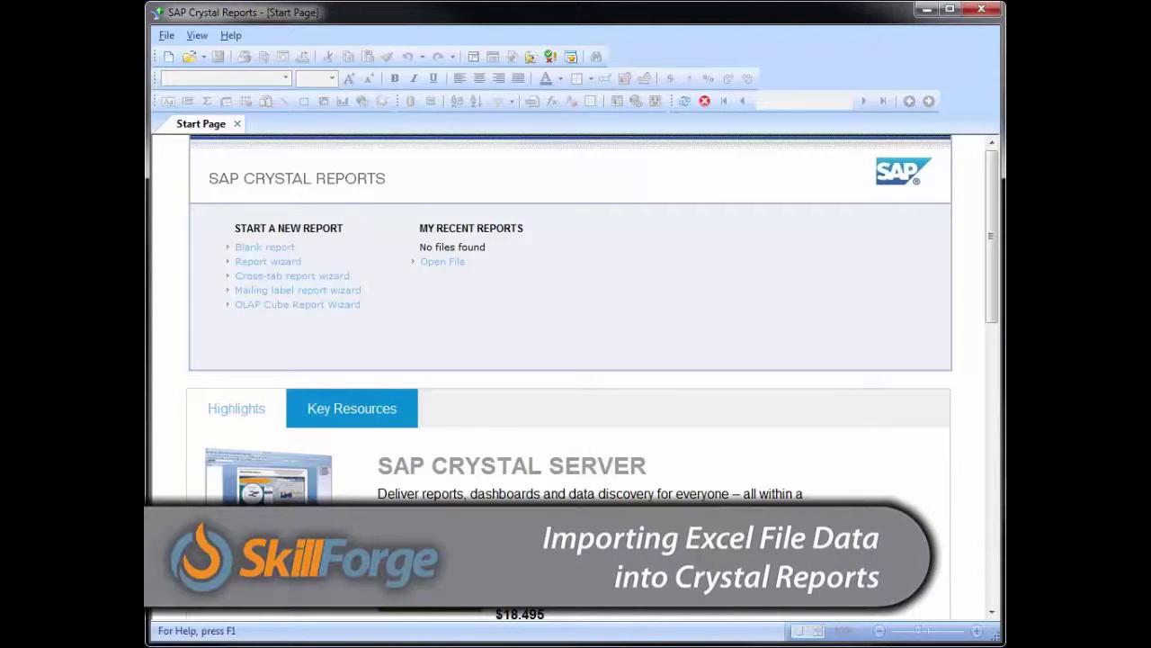
# Step: Switch to the file window showing the _CR Import folder with the .xls and .xlsx test files
pyautogui.hotkey('alt', 'Tab')
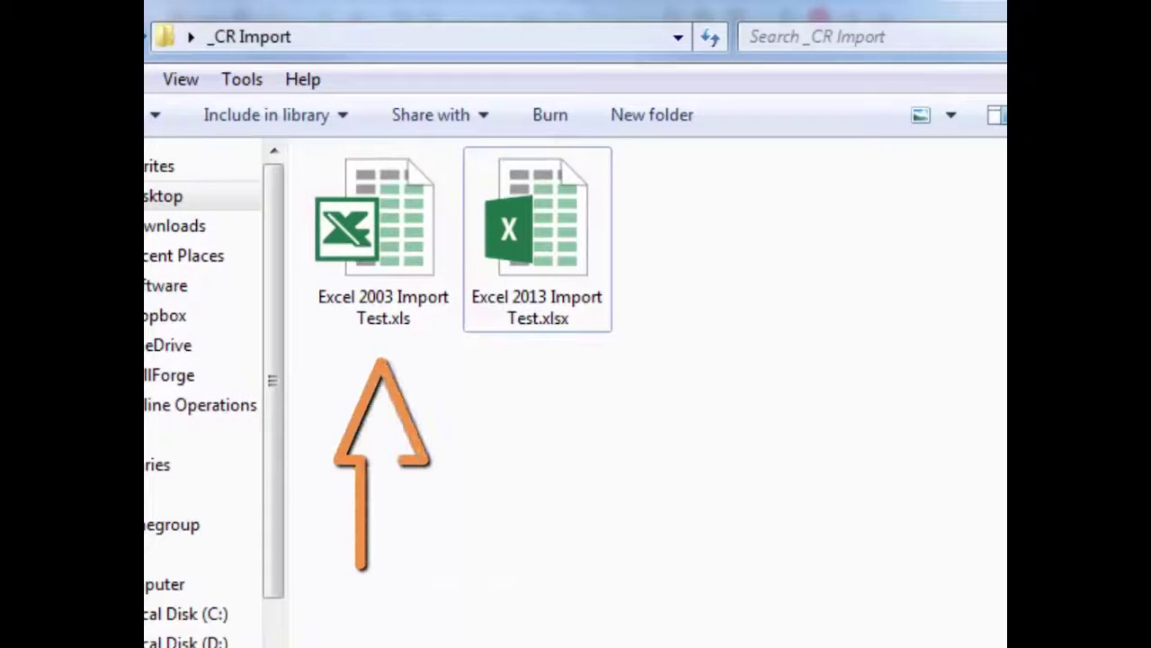
# Step: Point out both Excel test files, then open Excel 2013 Import Test.xlsx in Excel
pyautogui.click(400, 229)
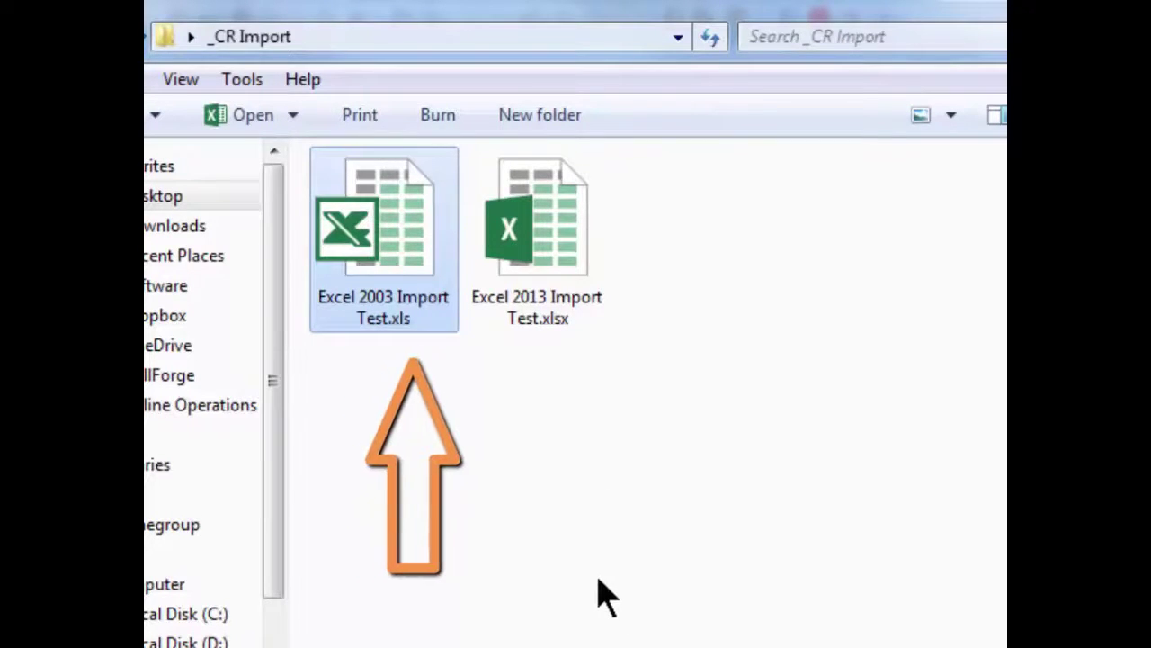
pyautogui.click(566, 220)
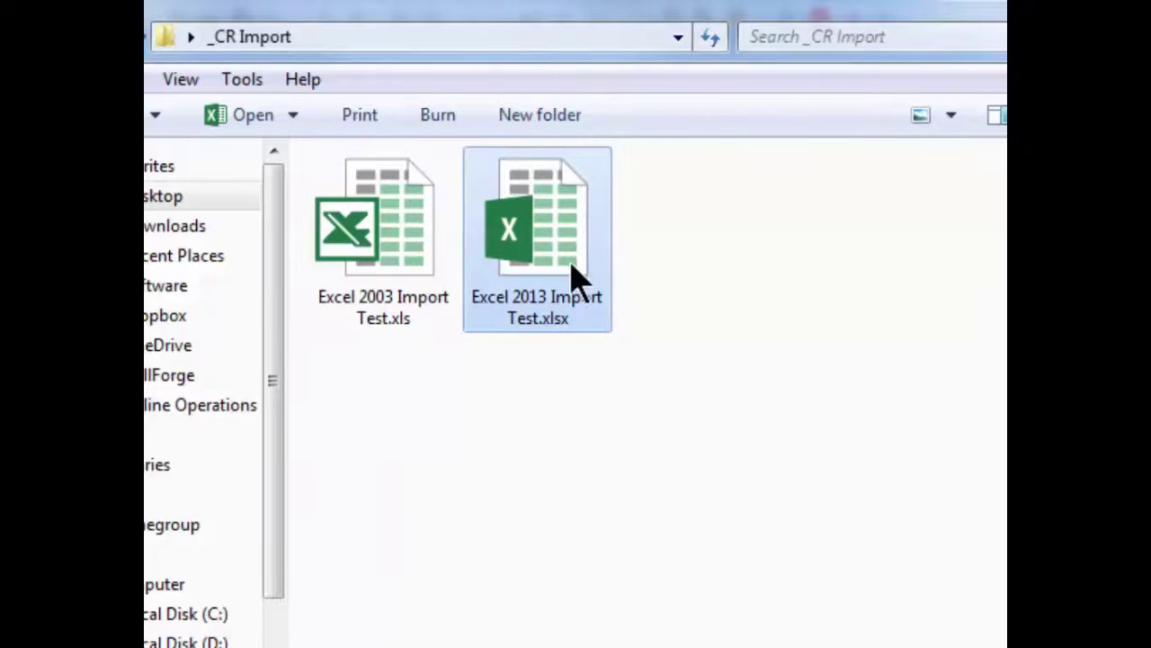
pyautogui.moveTo(558, 241)
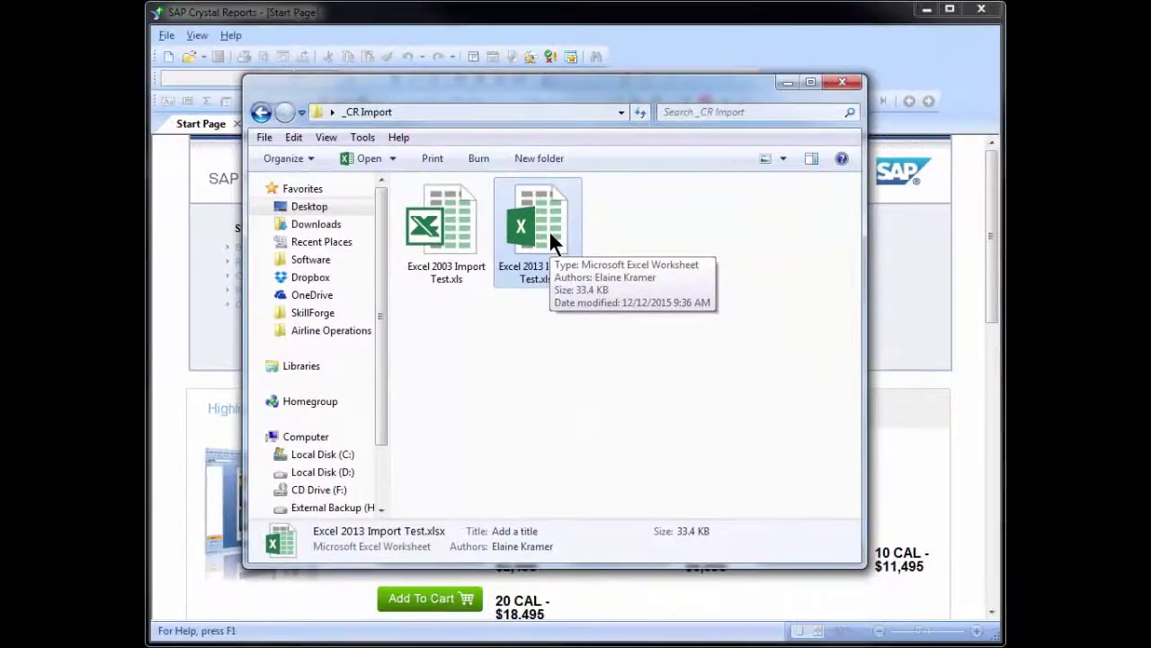
pyautogui.doubleClick(550, 231)
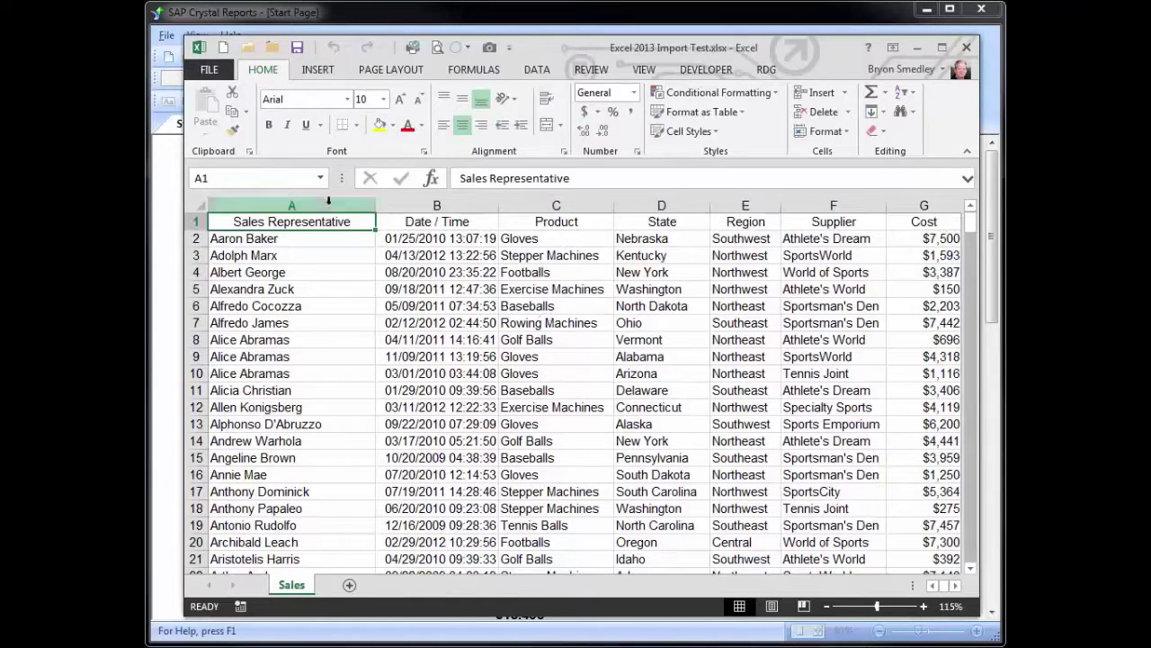
# Step: Highlight the Sales Representative, Date / Time, Product and State columns, then row 4
pyautogui.click(325, 202)
pyautogui.click(430, 203)
pyautogui.click(556, 204)
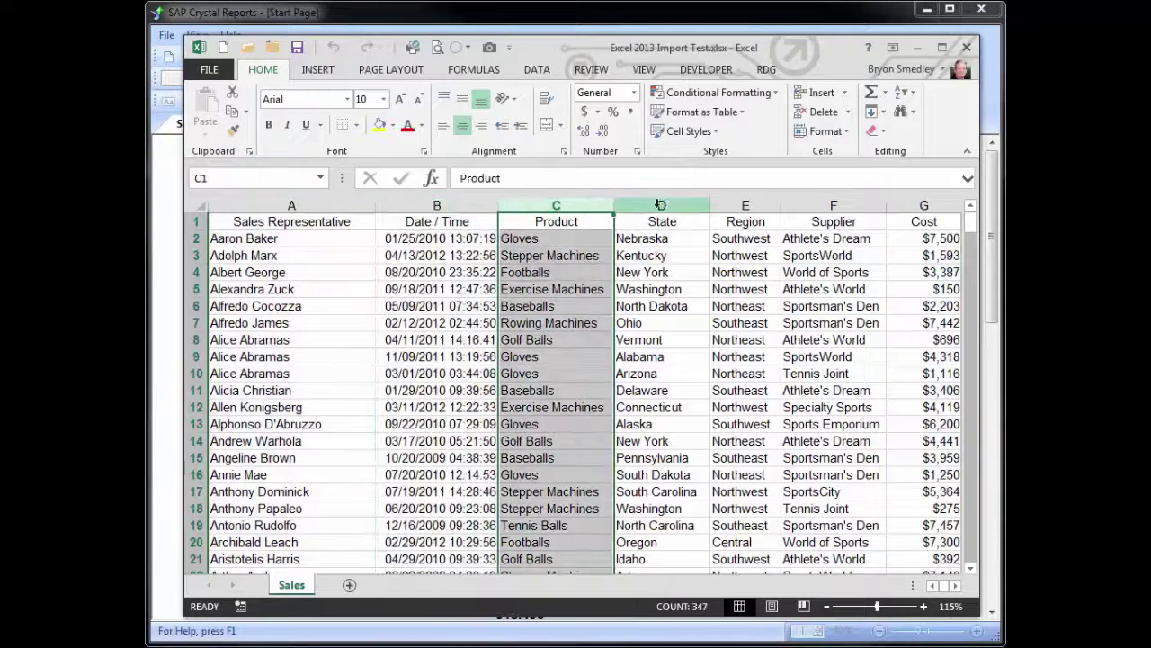
pyautogui.click(657, 203)
pyautogui.click(195, 272)
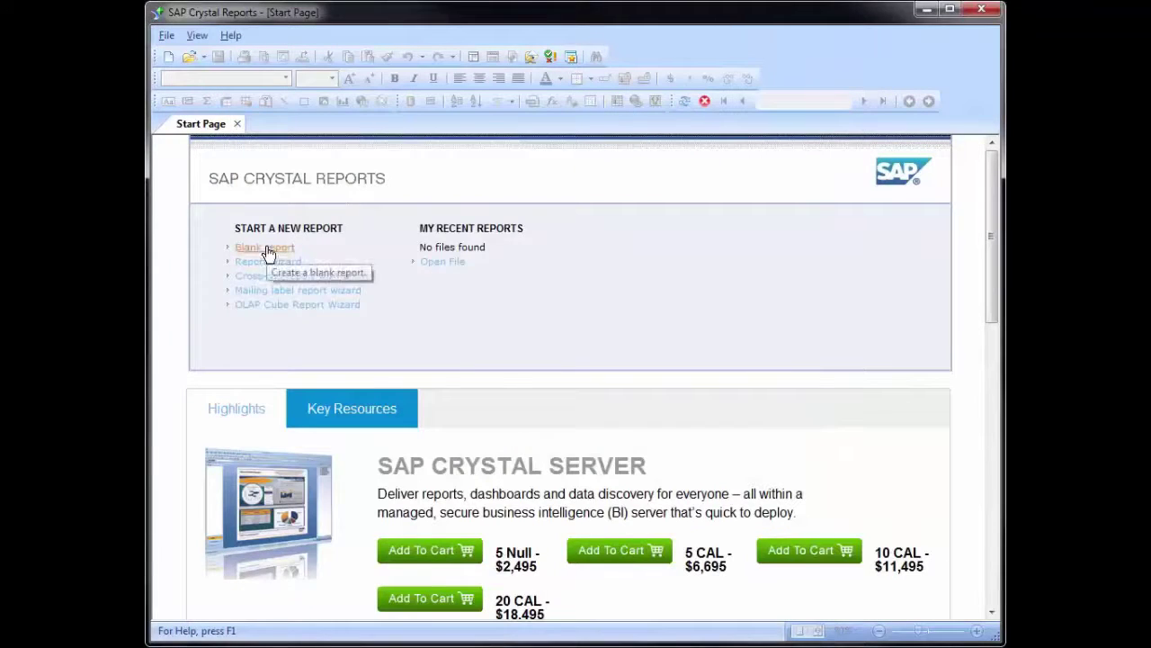
# Step: Start a blank report with a new Access/Excel (DAO) connection of database type Excel 8.0
pyautogui.click(264, 248)
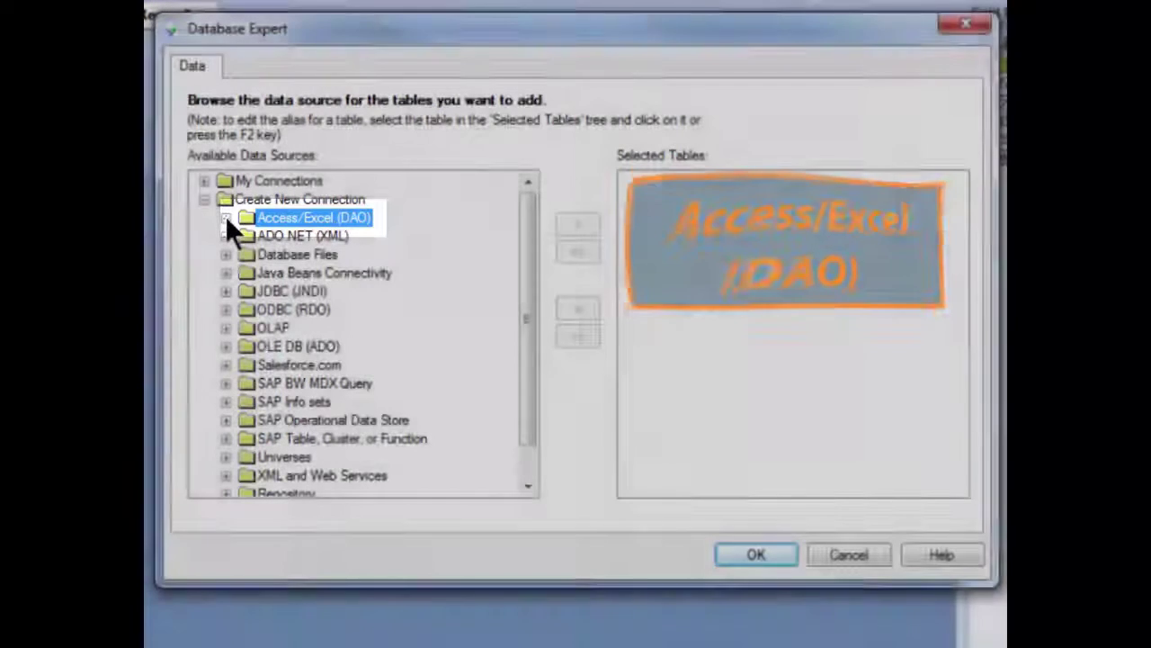
pyautogui.click(225, 217)
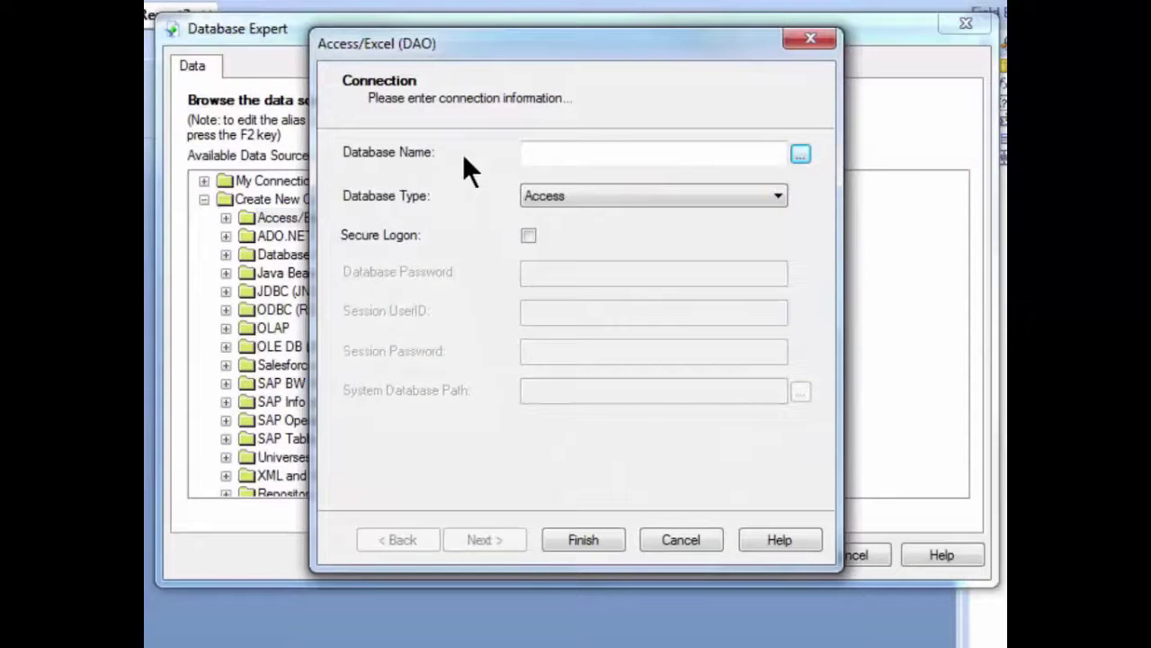
pyautogui.click(593, 192)
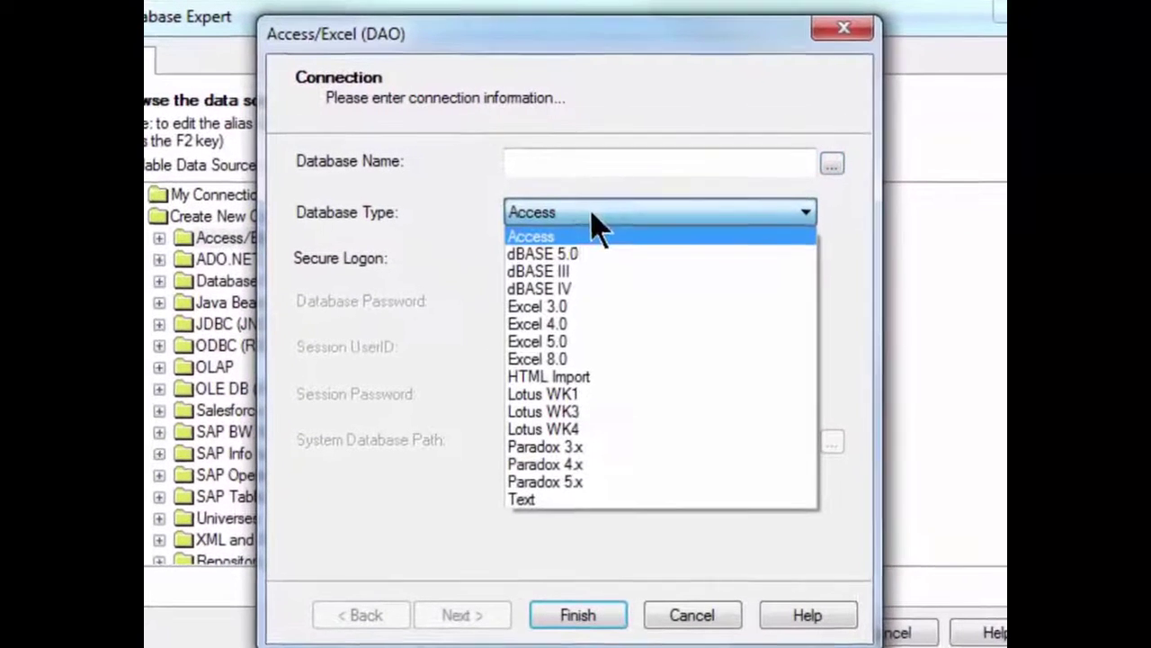
pyautogui.click(604, 362)
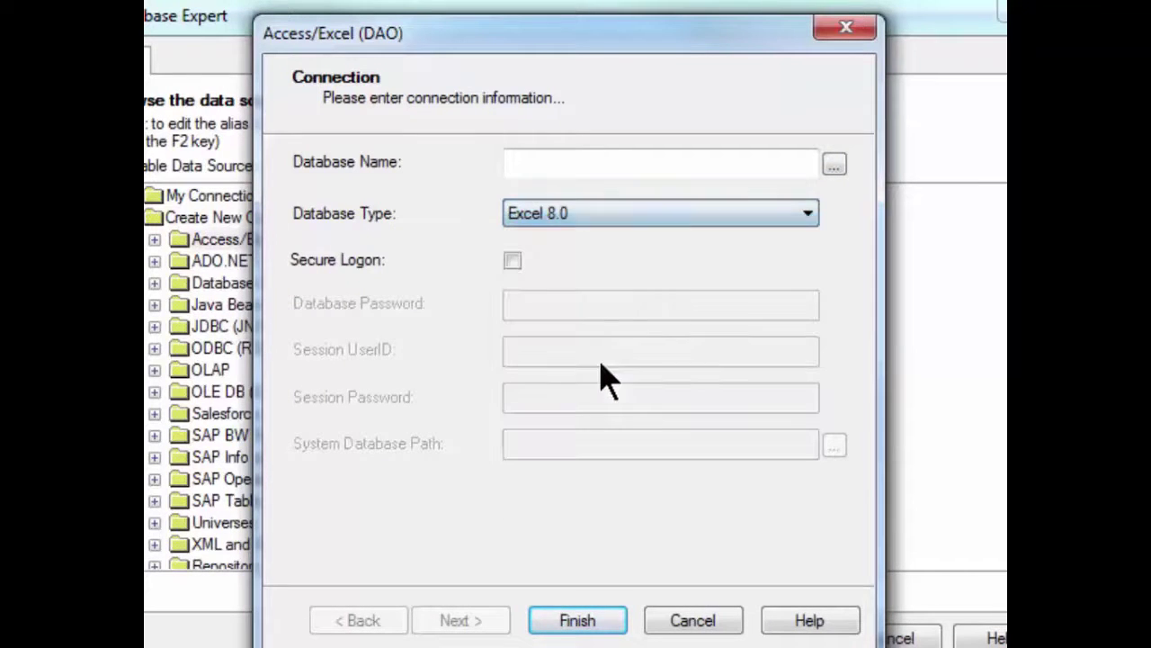
# Step: Point the Excel 8.0 connection at Excel 2003 Import Test.xls and finish it
pyautogui.click(833, 164)
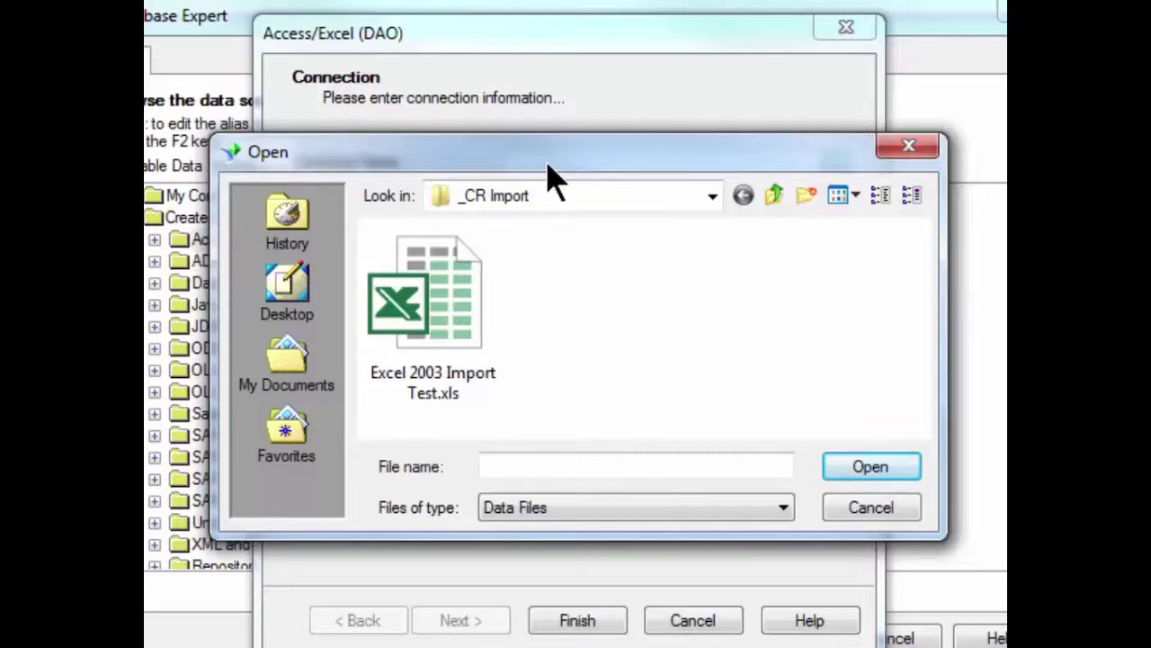
pyautogui.click(473, 311)
pyautogui.click(855, 469)
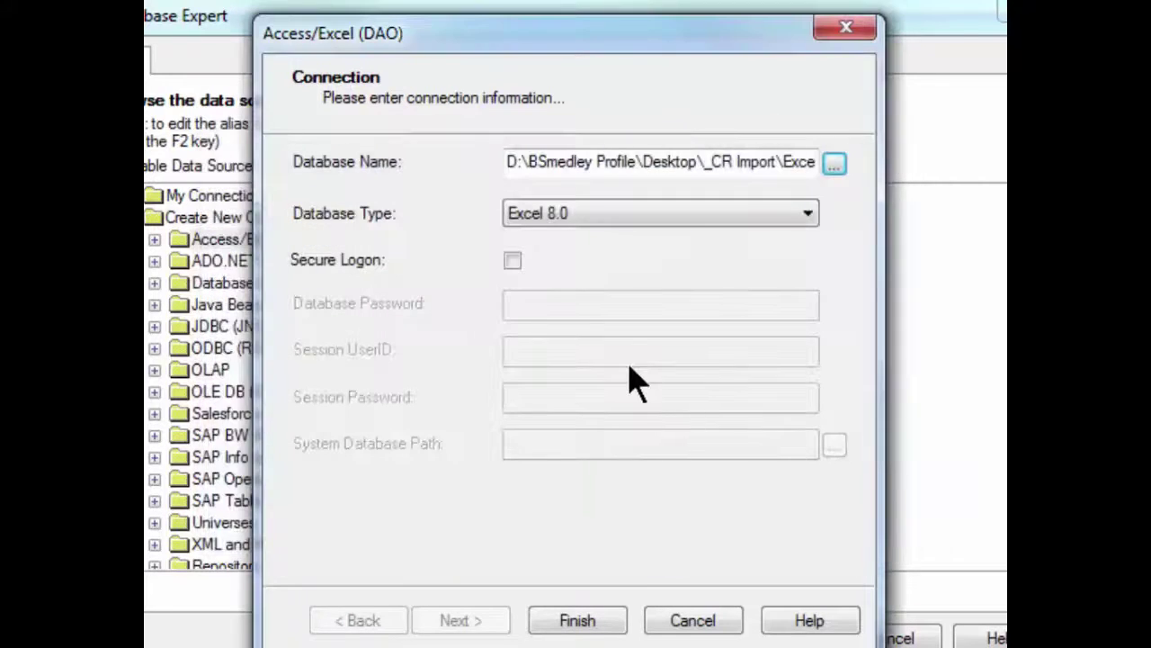
pyautogui.click(575, 598)
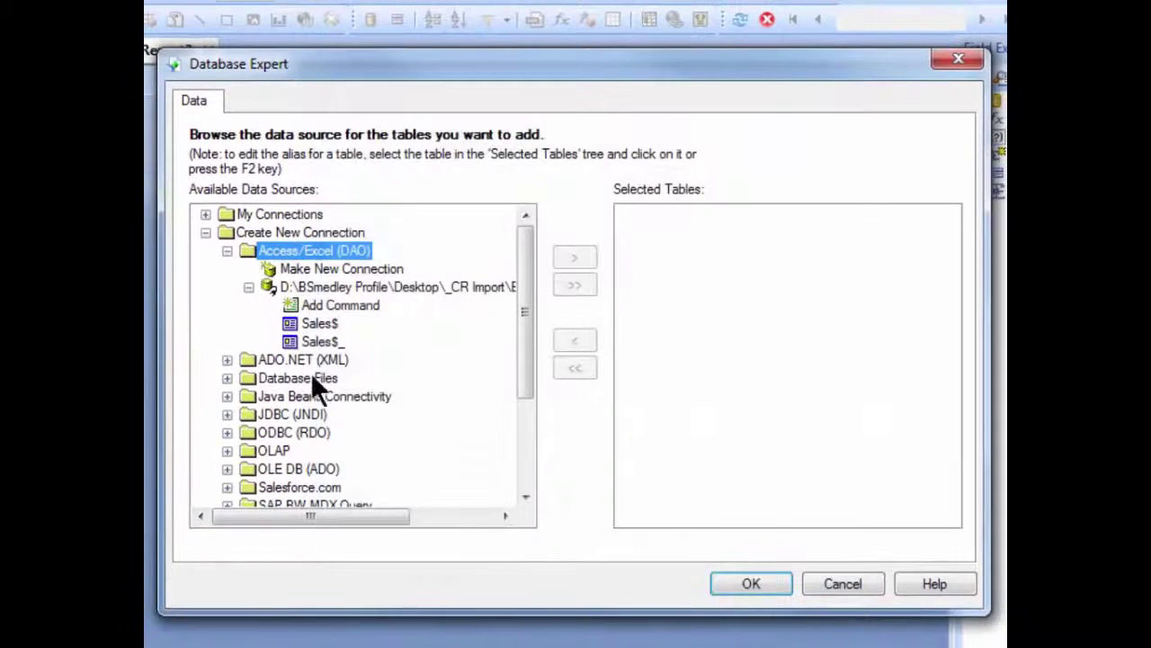
# Step: Add the Sales$ sheet as the report's table and return to the design view
pyautogui.click(316, 323)
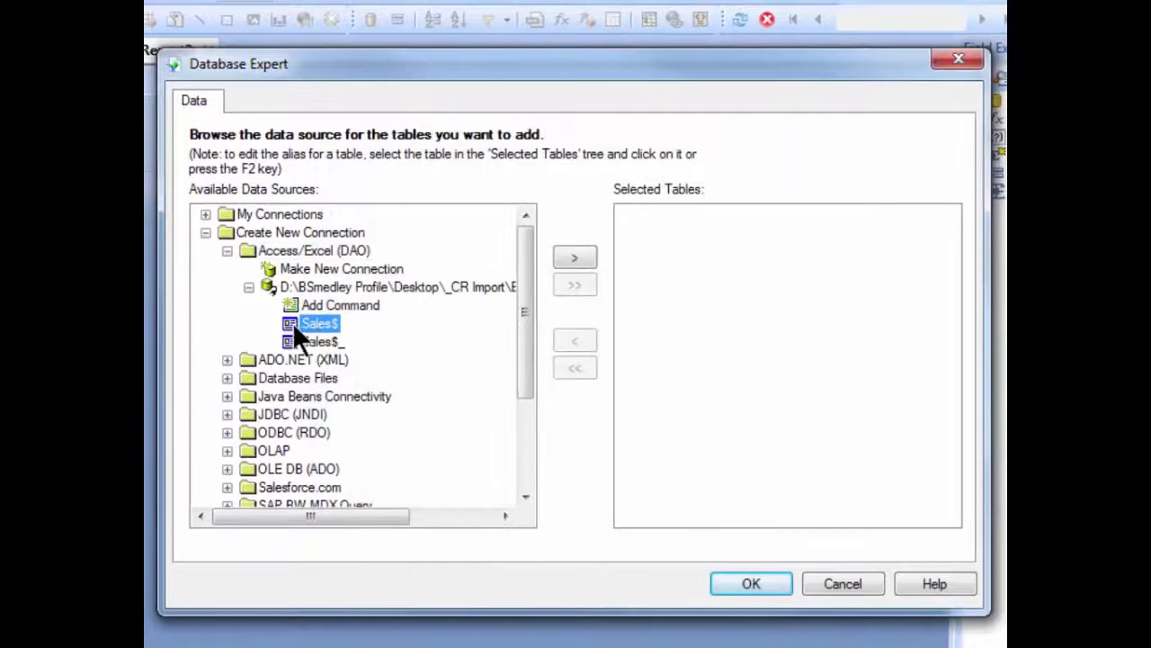
pyautogui.click(585, 253)
pyautogui.click(751, 583)
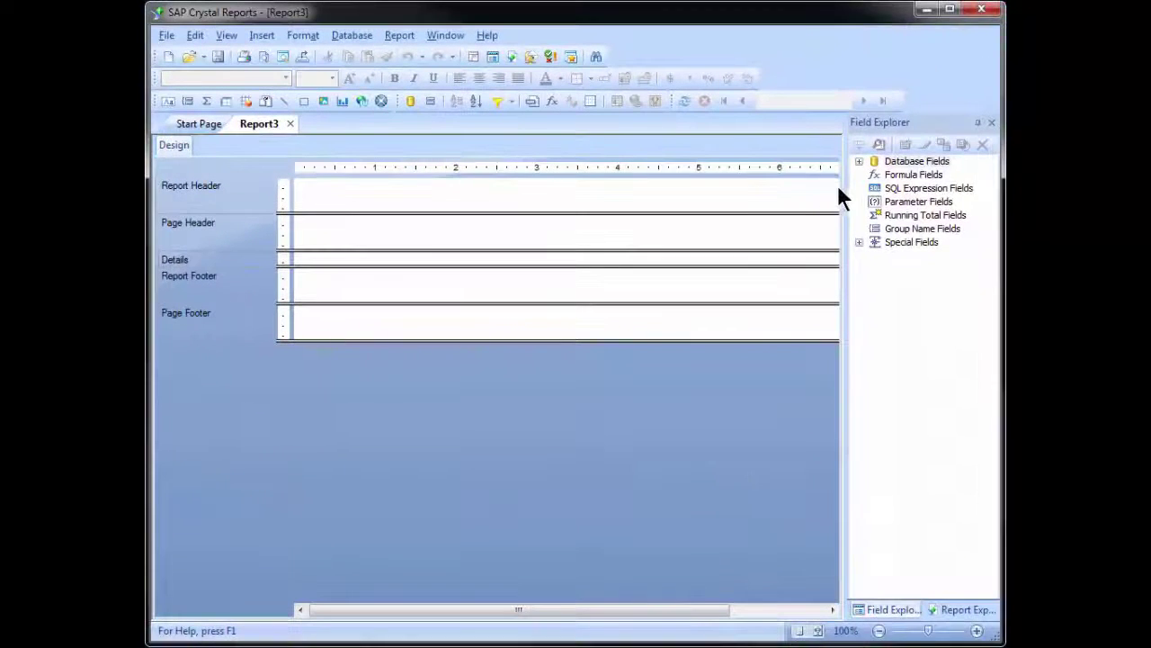
# Step: Put Sales Representative and Sales from Sales_ in Details, preview Report3, then close it
pyautogui.click(859, 161)
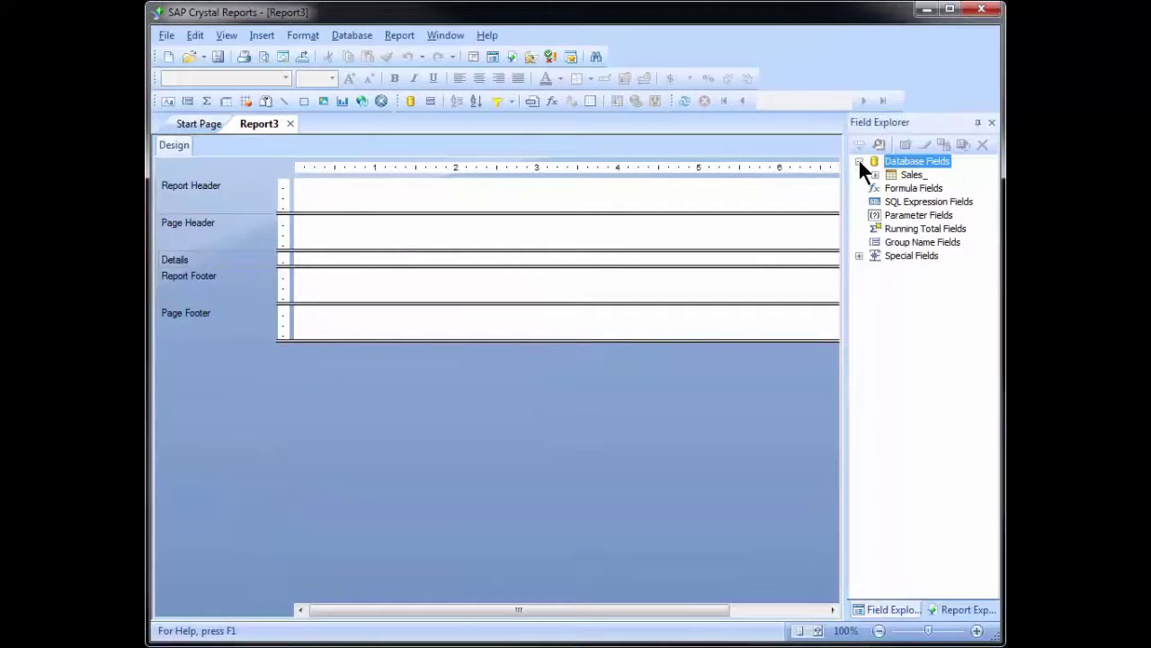
pyautogui.click(875, 175)
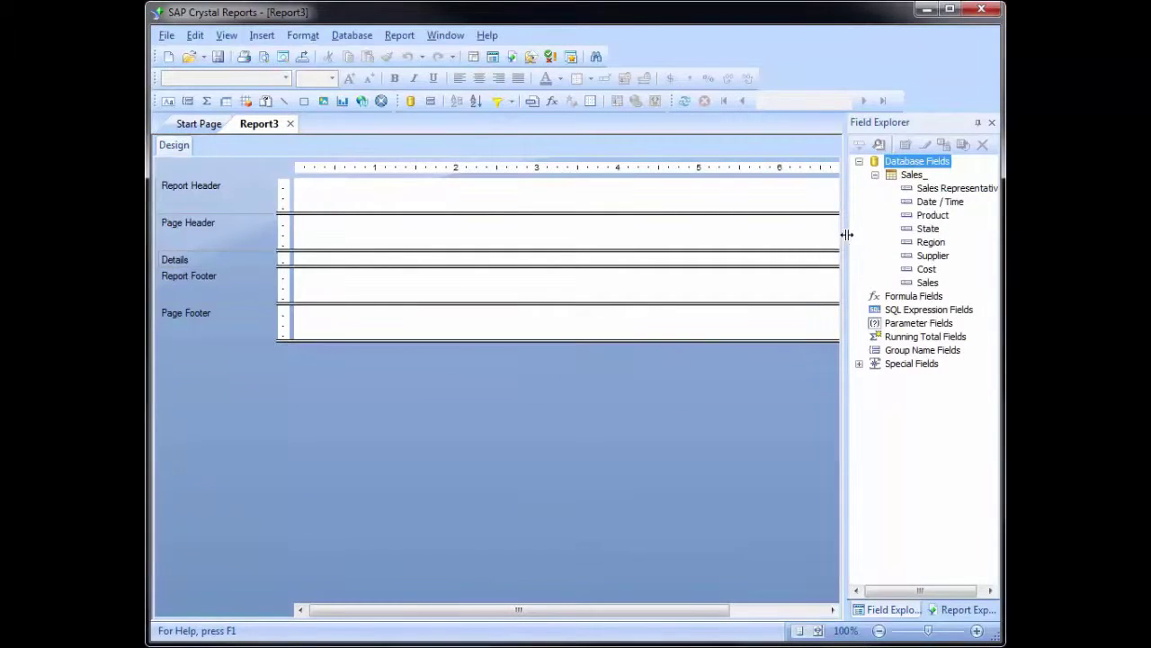
pyautogui.moveTo(846, 236); pyautogui.dragTo(824, 236)
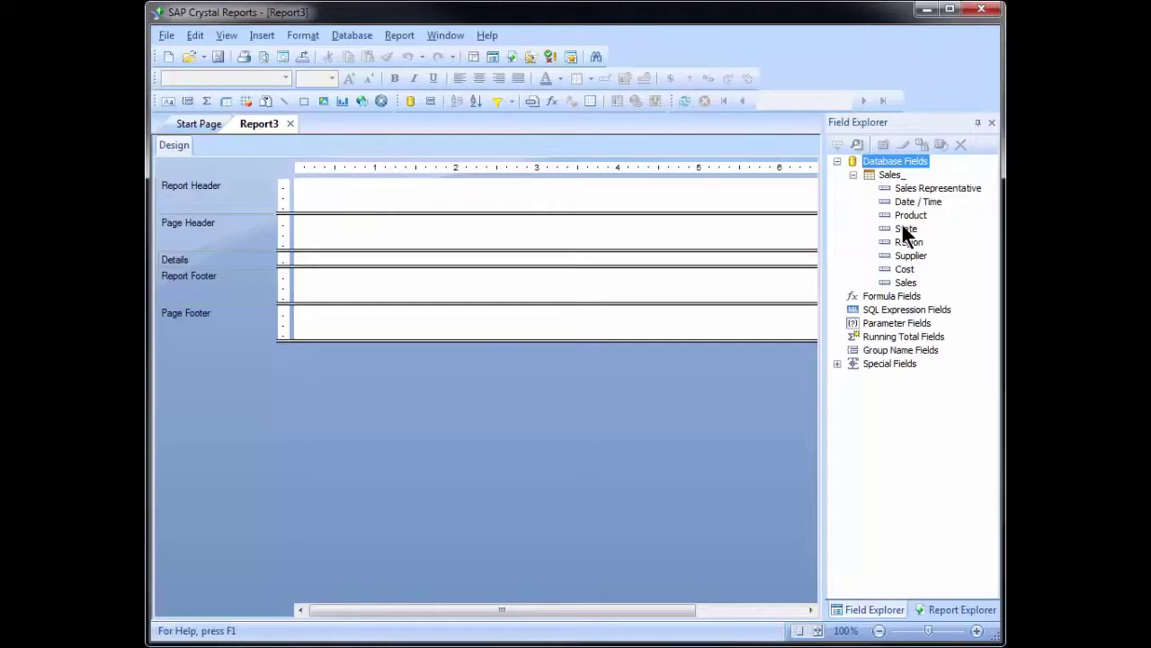
pyautogui.moveTo(921, 188); pyautogui.dragTo(319, 253)
pyautogui.moveTo(905, 284); pyautogui.dragTo(520, 255)
pyautogui.click(261, 59)
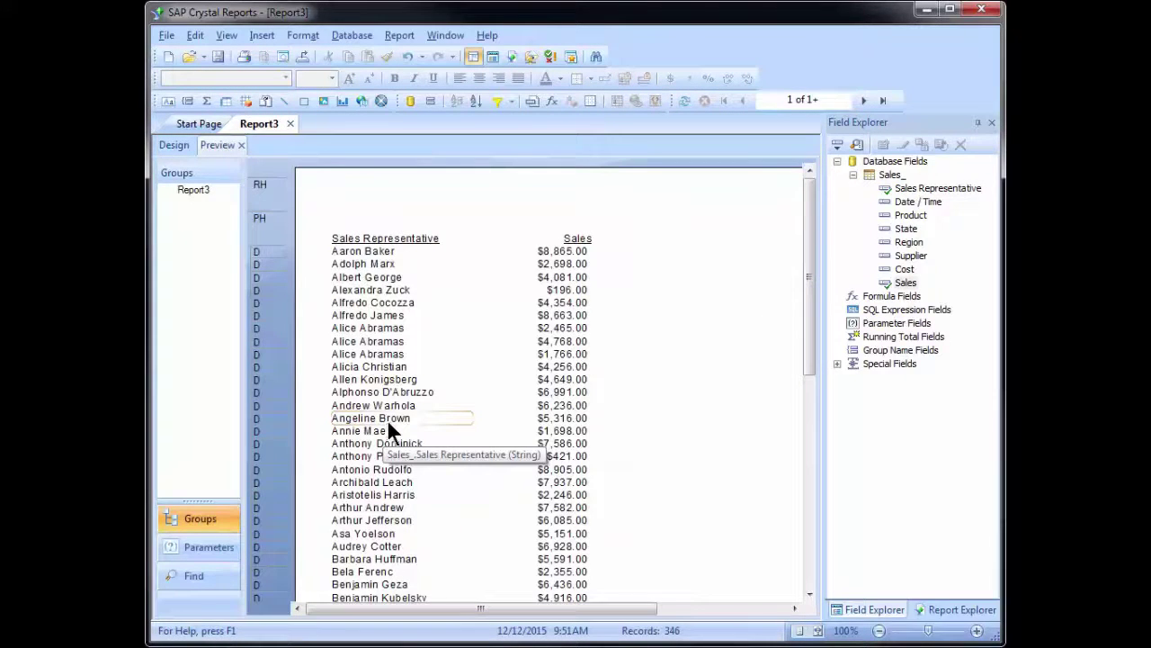
pyautogui.click(289, 123)
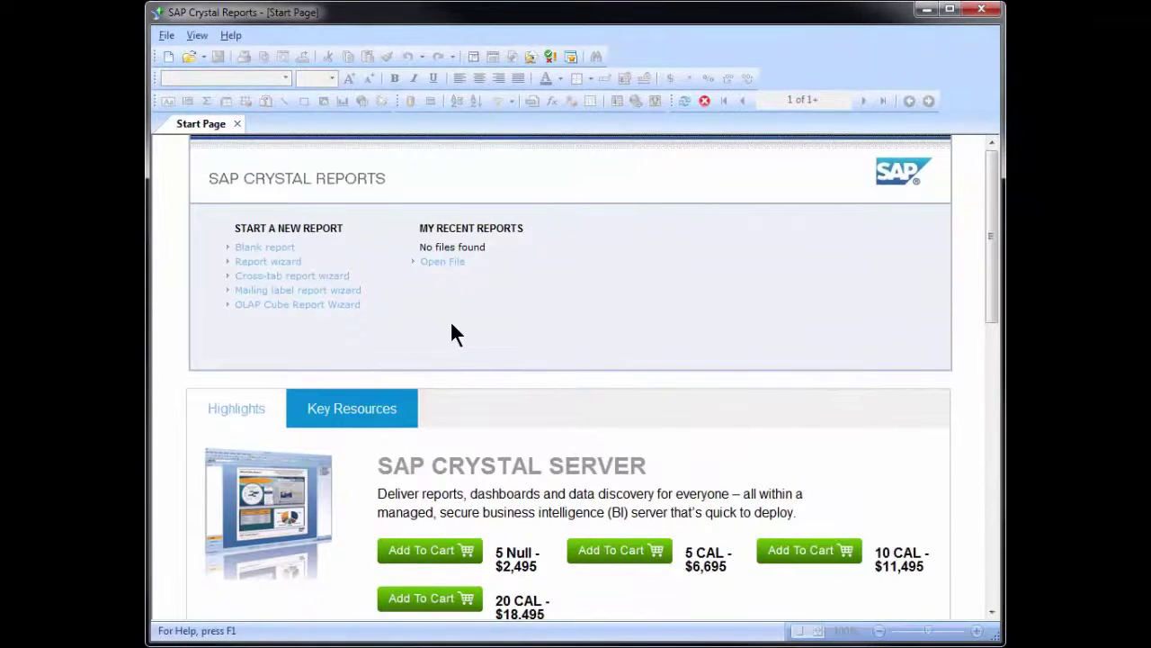
# Step: Start a blank report with an OLE DB (ADO) connection using the Microsoft Office 12.0 Access Database Engine provider
pyautogui.click(268, 249)
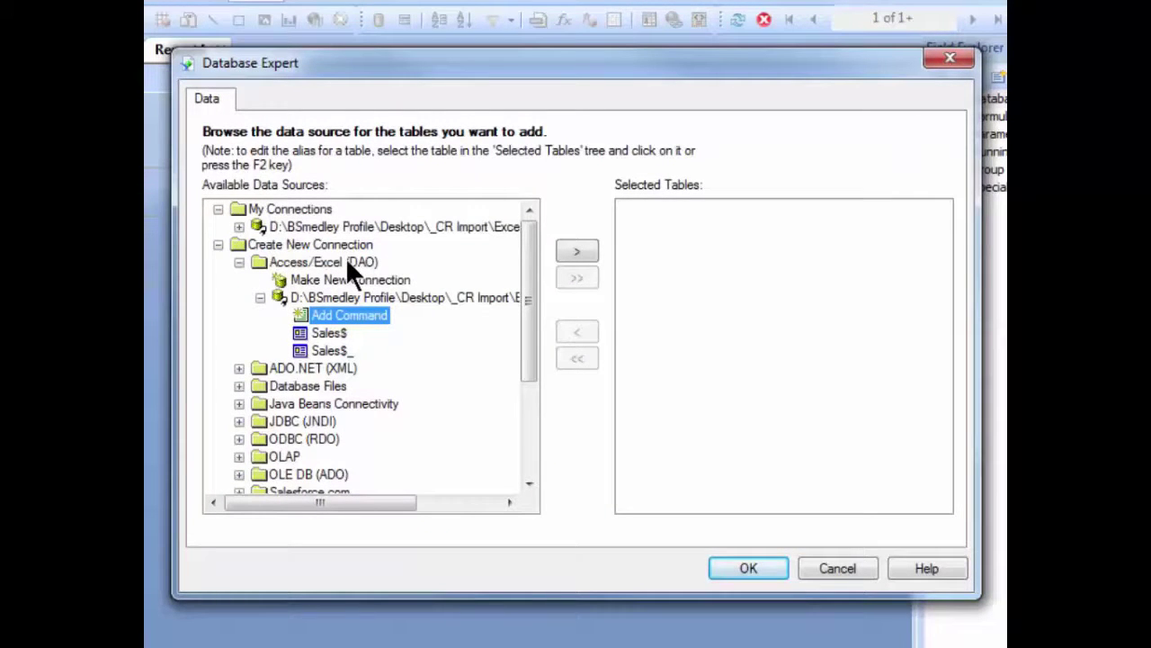
pyautogui.click(237, 262)
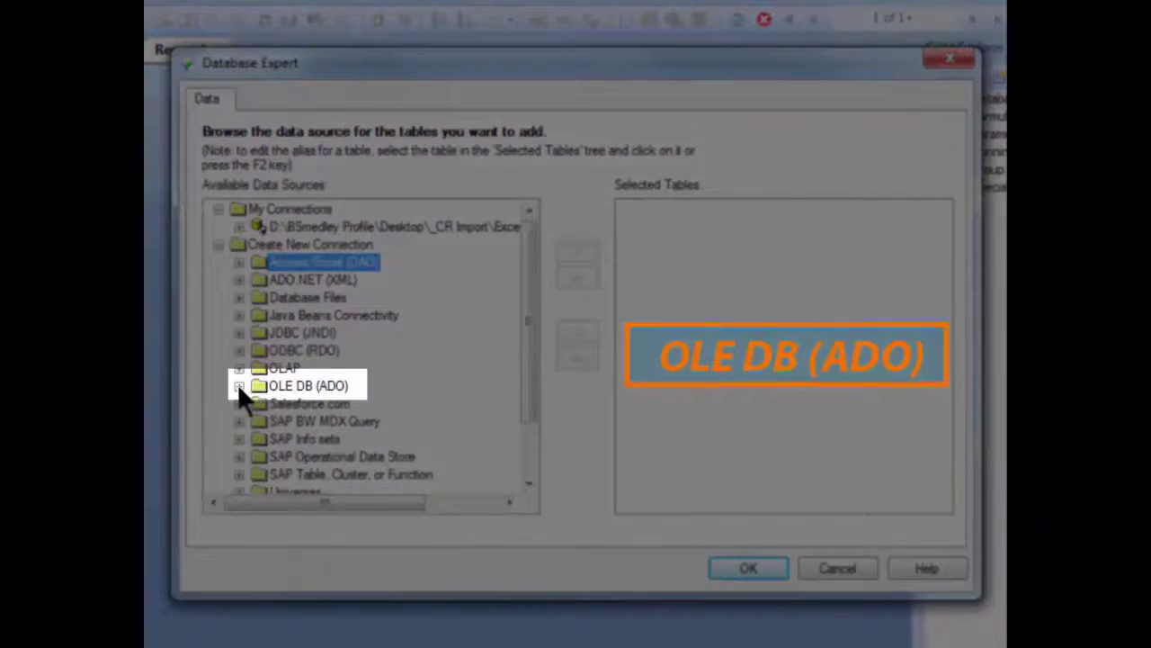
pyautogui.click(239, 386)
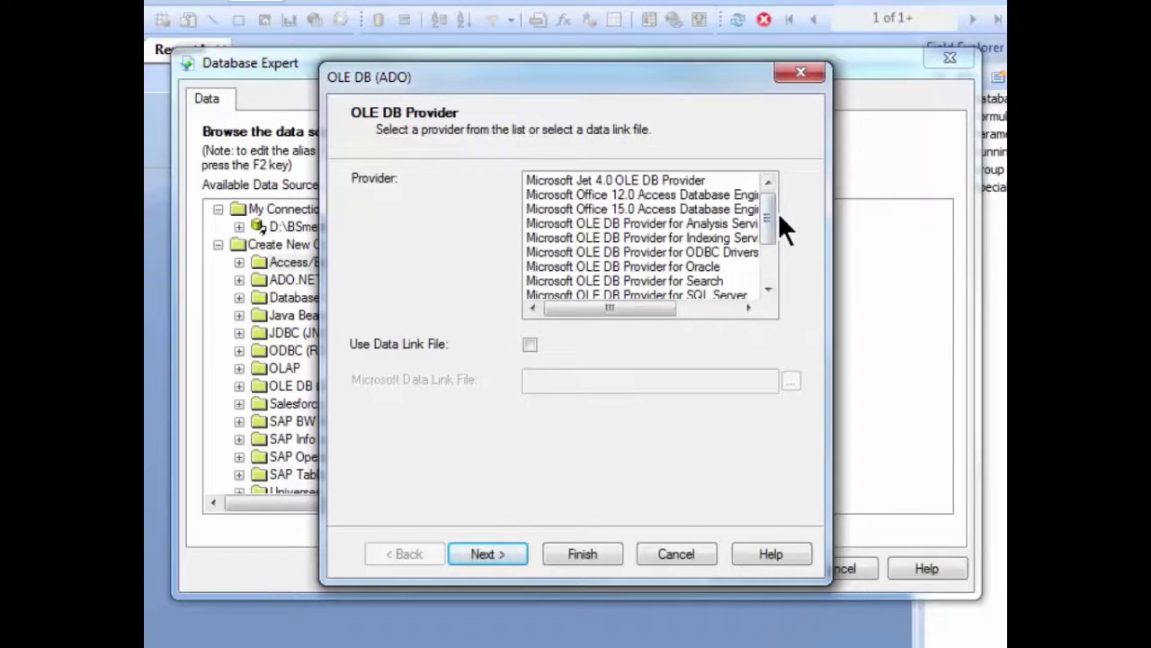
pyautogui.moveTo(774, 211)
pyautogui.mouseDown()
pyautogui.moveTo(765, 258)
pyautogui.moveTo(770, 194)
pyautogui.mouseUp()
pyautogui.click(618, 195)
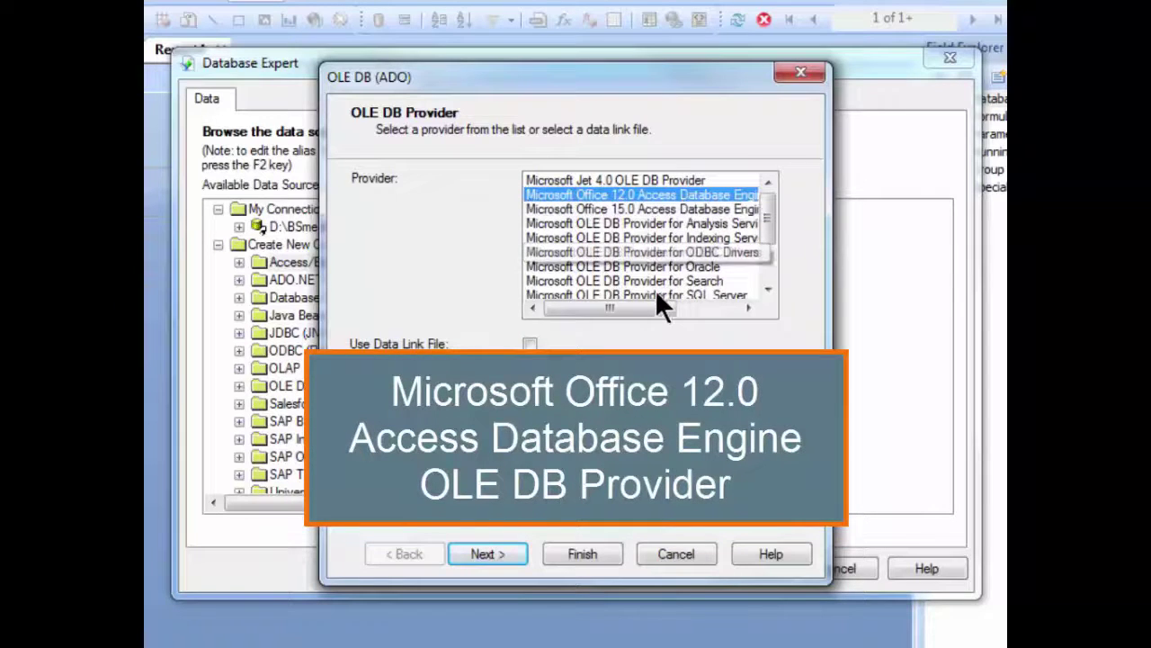
pyautogui.moveTo(657, 303); pyautogui.dragTo(584, 310)
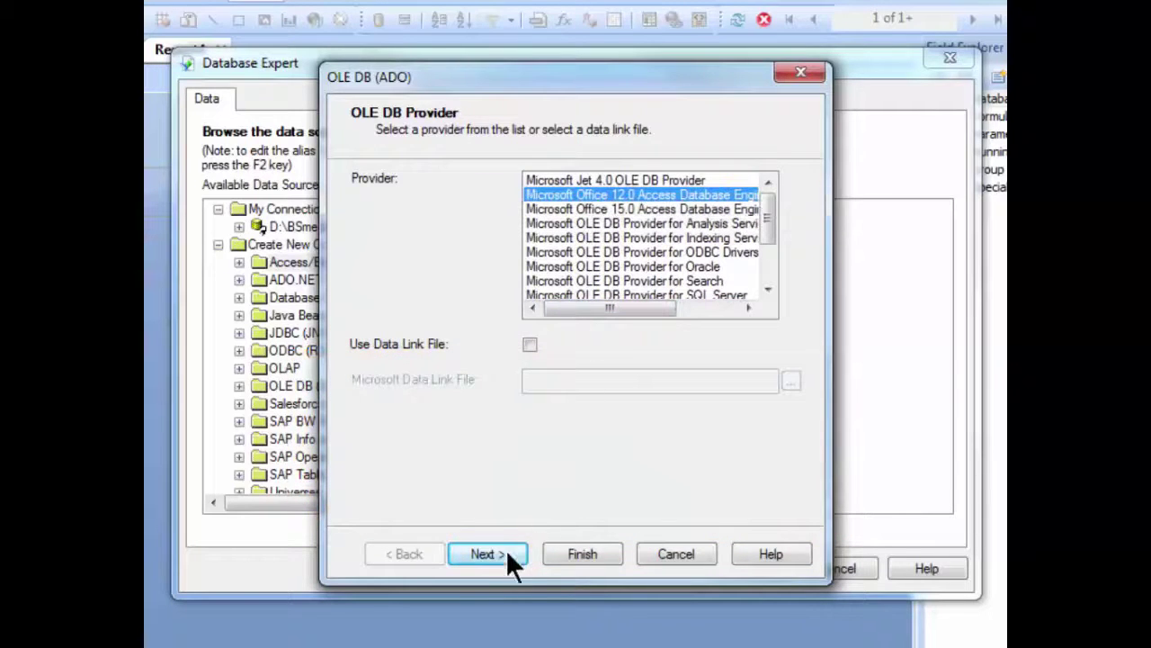
# Step: Set the Office database type to Excel and choose Excel 2013 Import Test.xlsx as the data source
pyautogui.click(501, 554)
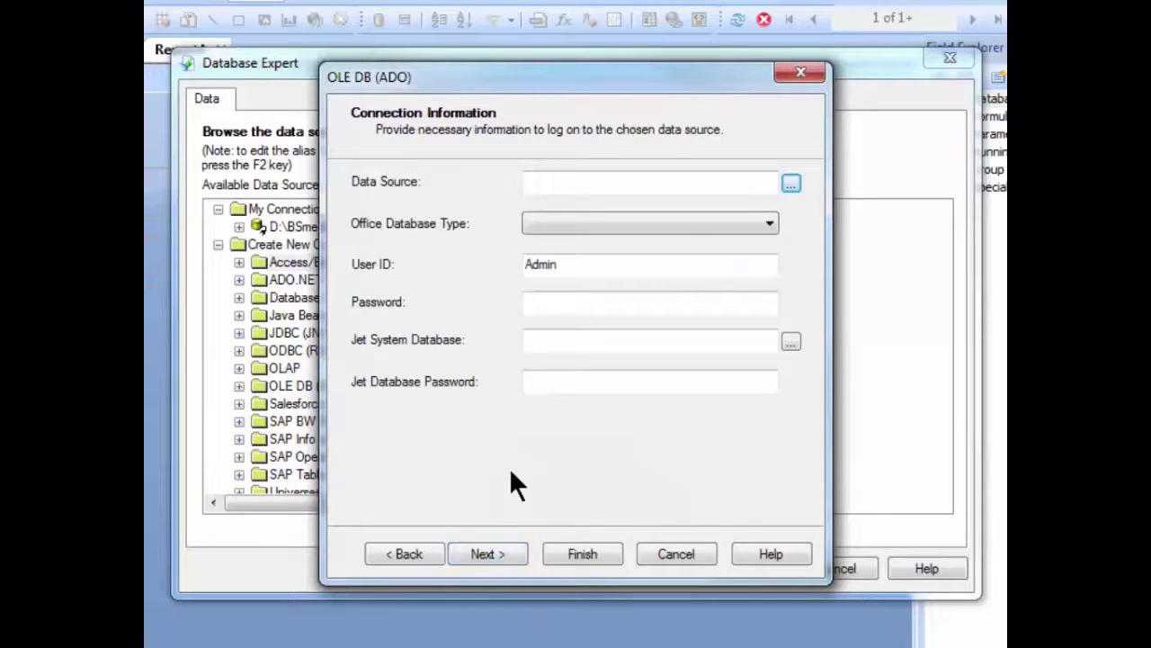
pyautogui.click(770, 223)
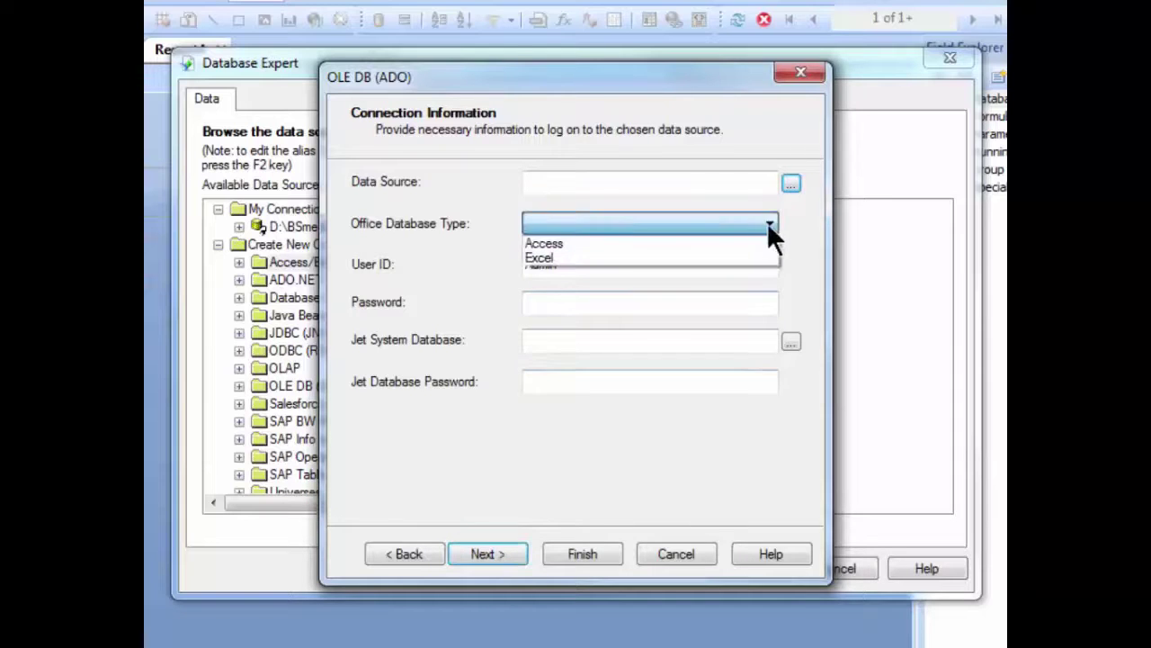
pyautogui.click(550, 258)
pyautogui.click(792, 184)
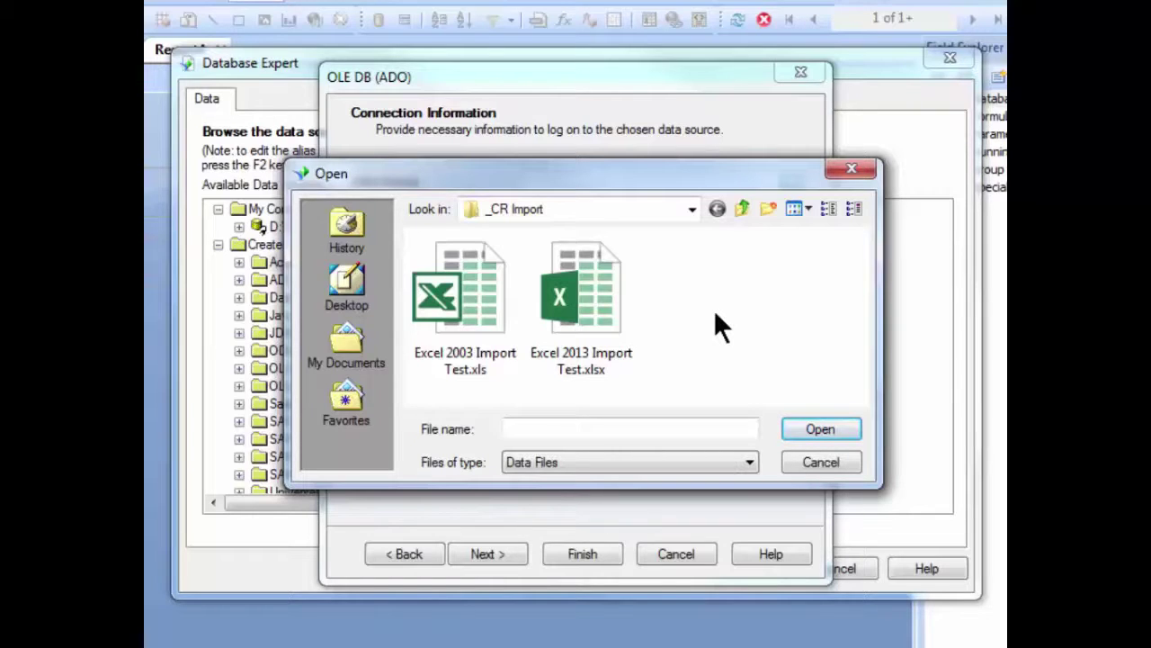
pyautogui.click(573, 295)
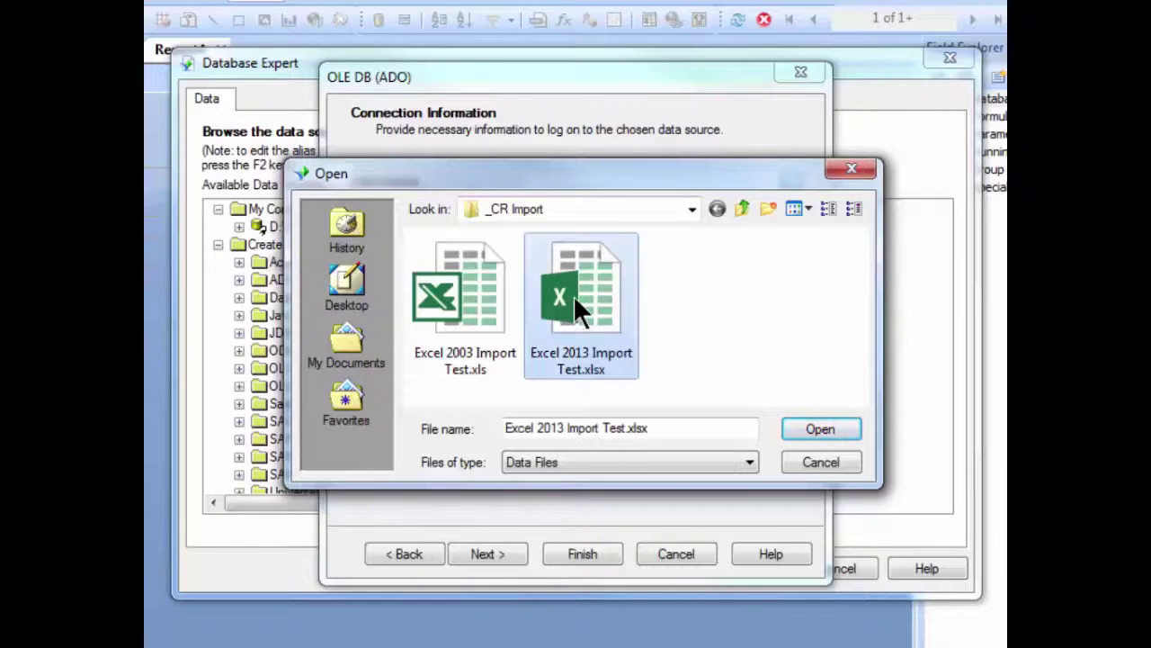
pyautogui.click(816, 432)
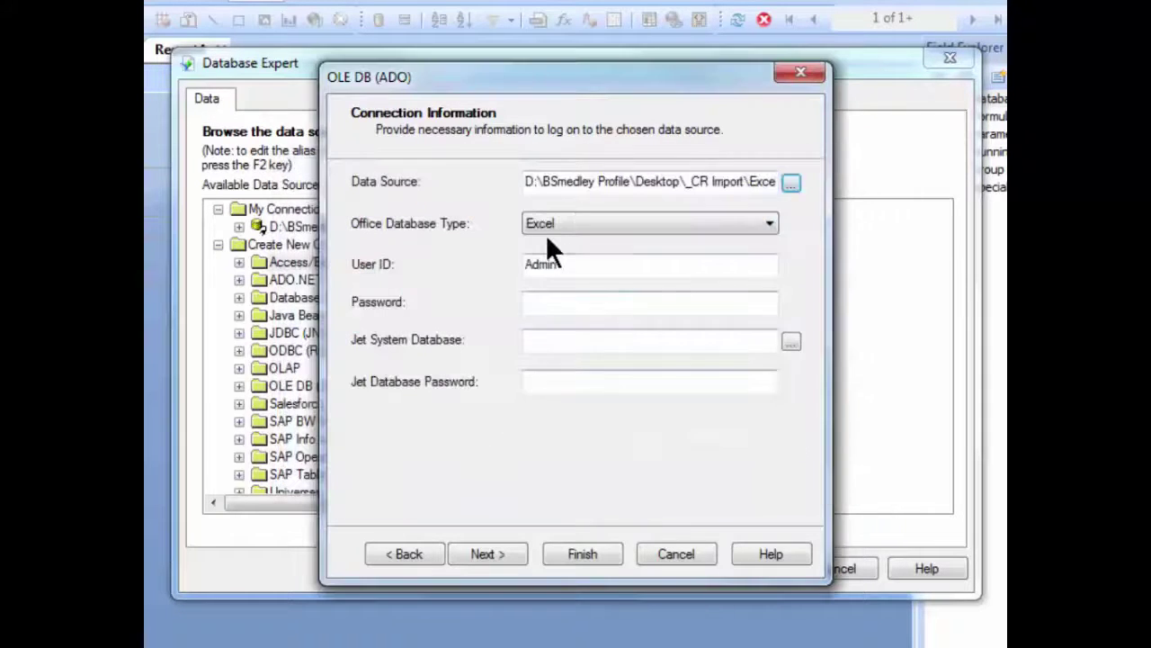
# Step: Clear the Admin user ID, finish the connection, and select the Sales$ sheet
pyautogui.moveTo(568, 264); pyautogui.dragTo(417, 259)
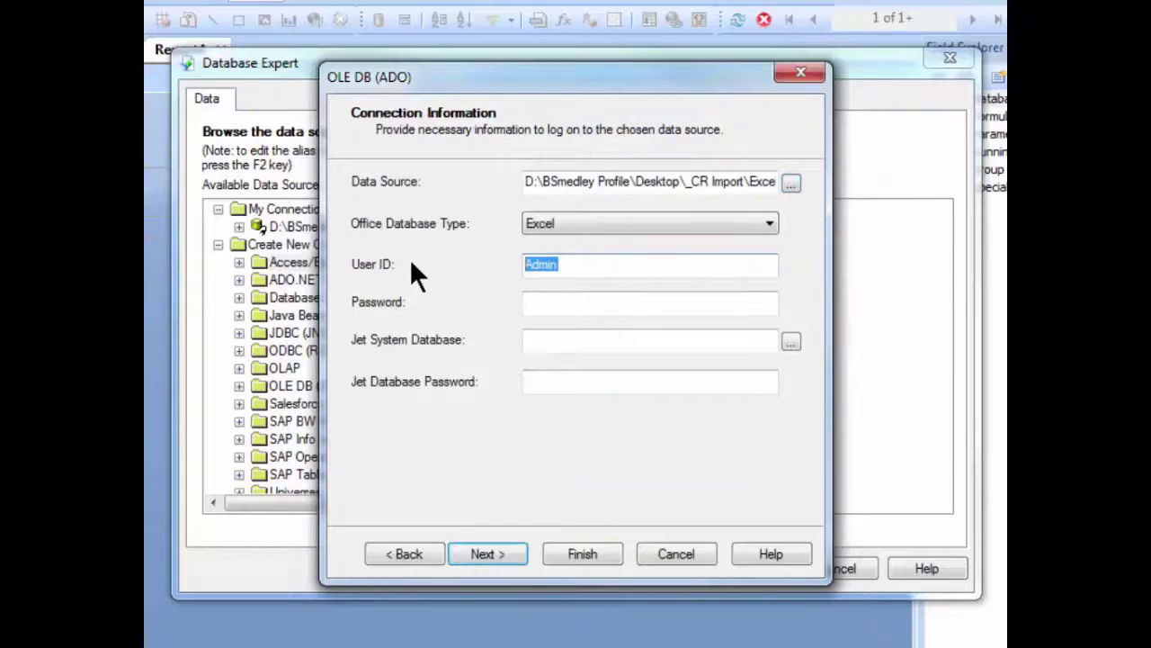
pyautogui.press('BackSpace')
pyautogui.click(573, 552)
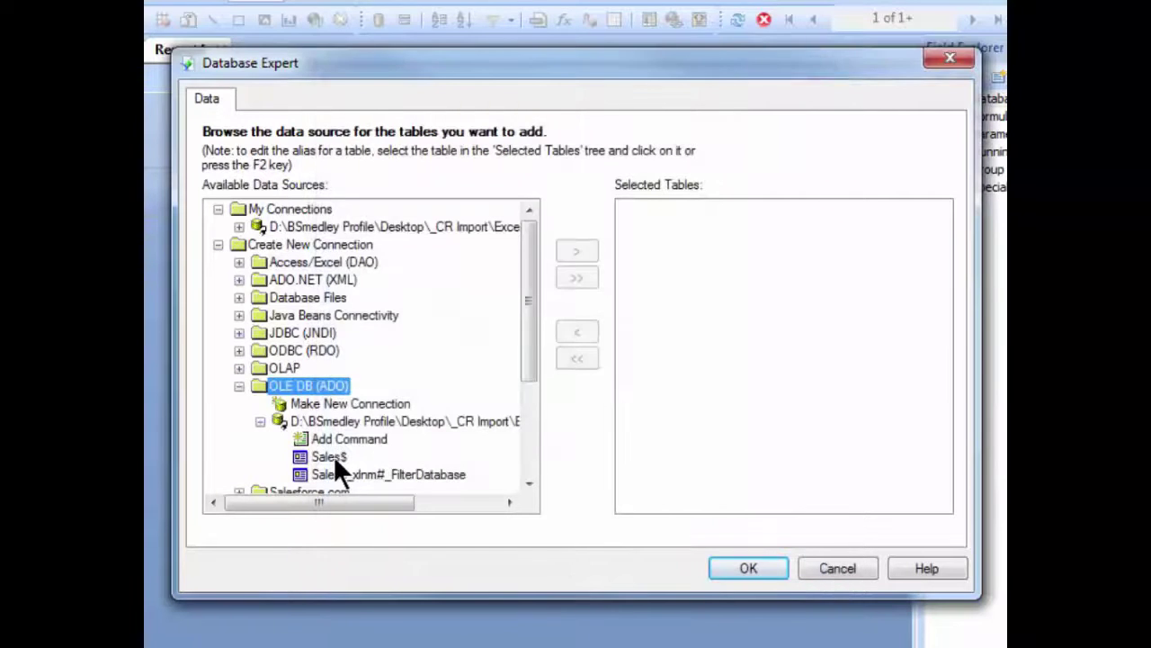
pyautogui.click(332, 455)
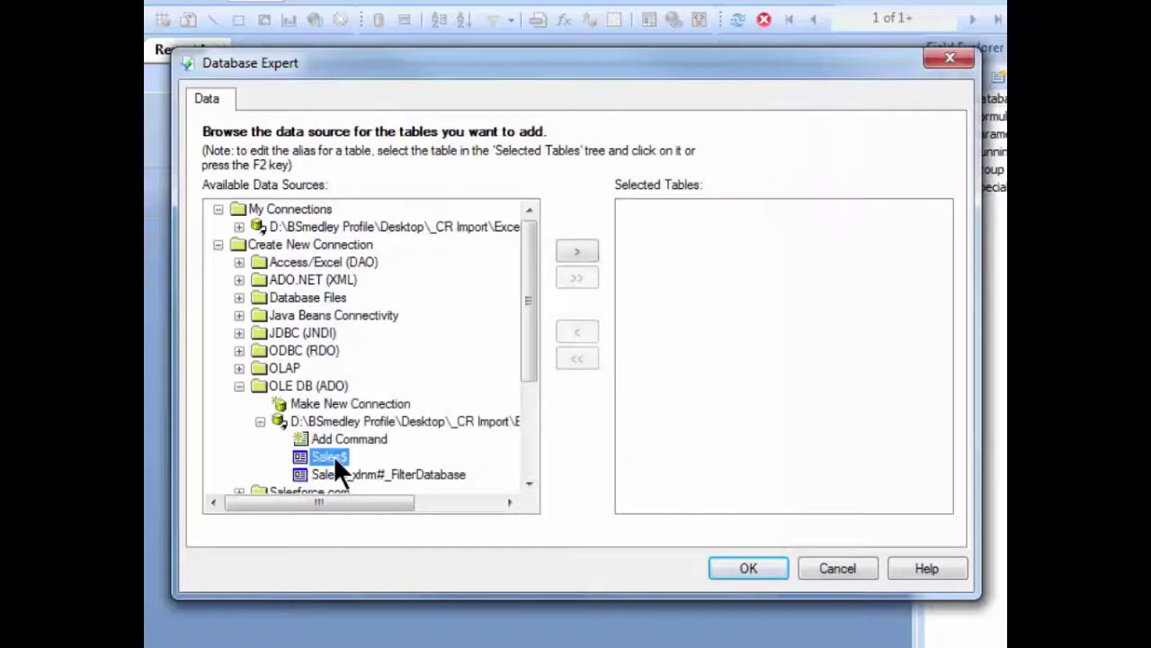
# Step: Add Sales$, place Sales Representative and Sales in Details, and preview the 346 records
pyautogui.click(575, 252)
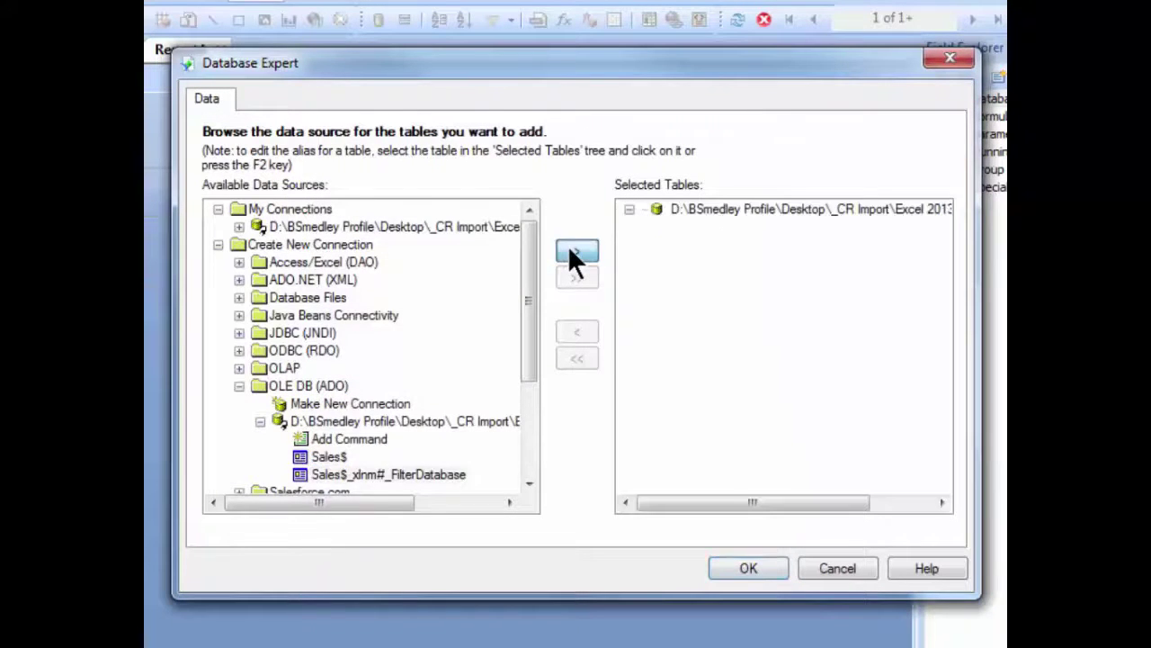
pyautogui.click(741, 569)
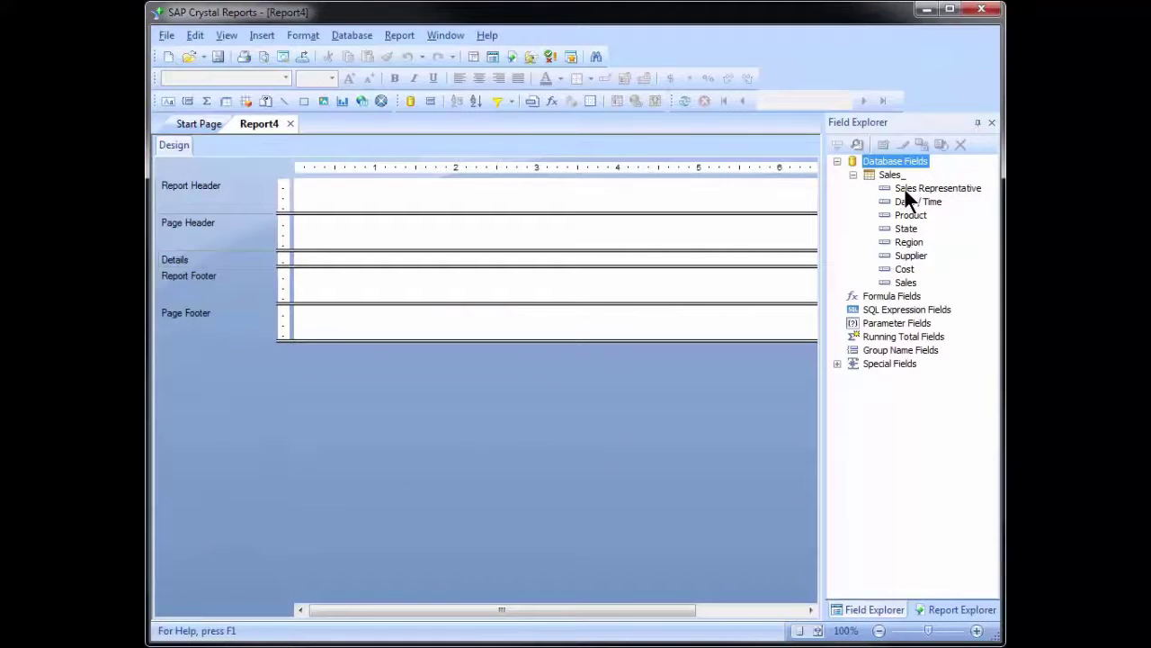
pyautogui.moveTo(905, 190); pyautogui.dragTo(308, 257)
pyautogui.moveTo(904, 283); pyautogui.dragTo(515, 252)
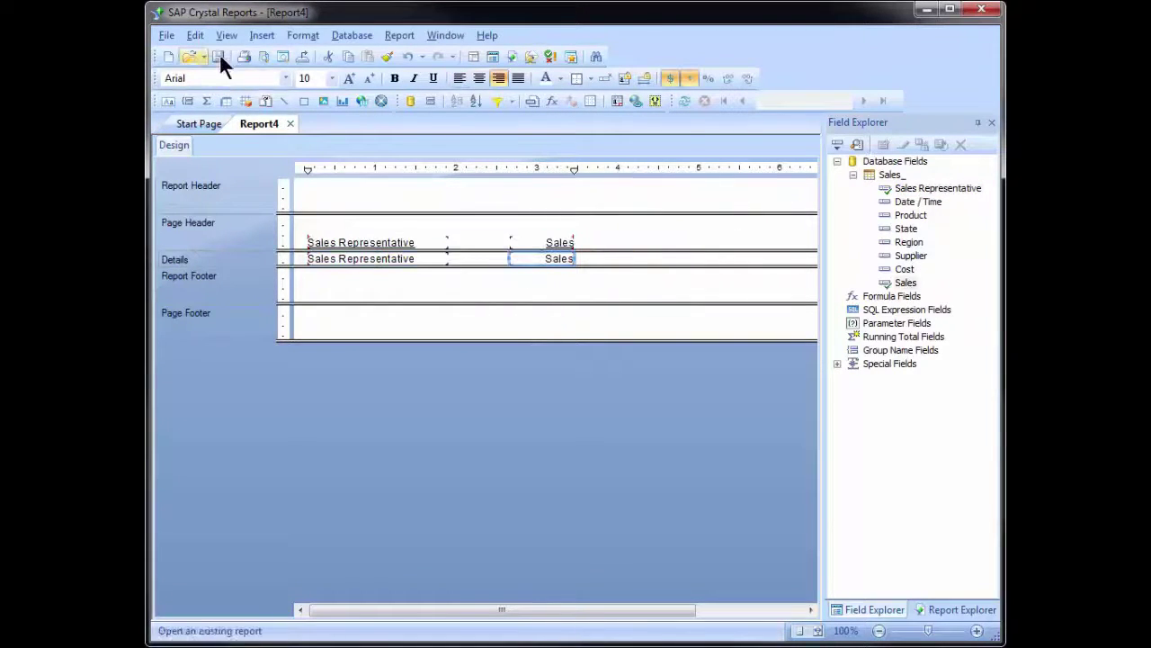
pyautogui.click(265, 56)
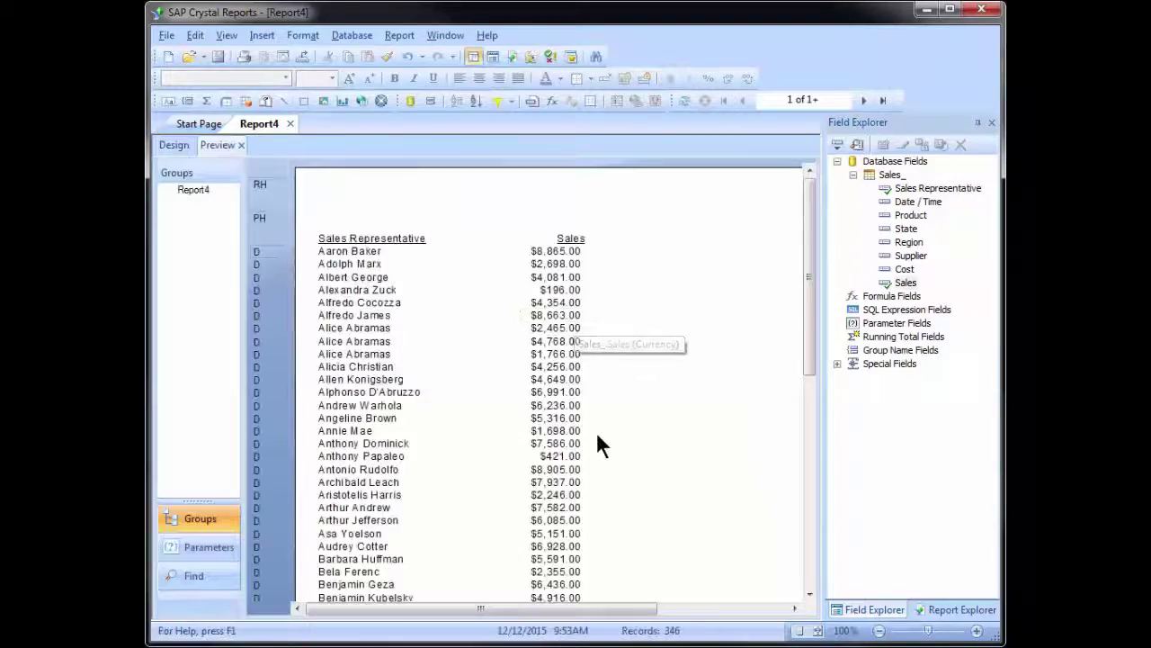